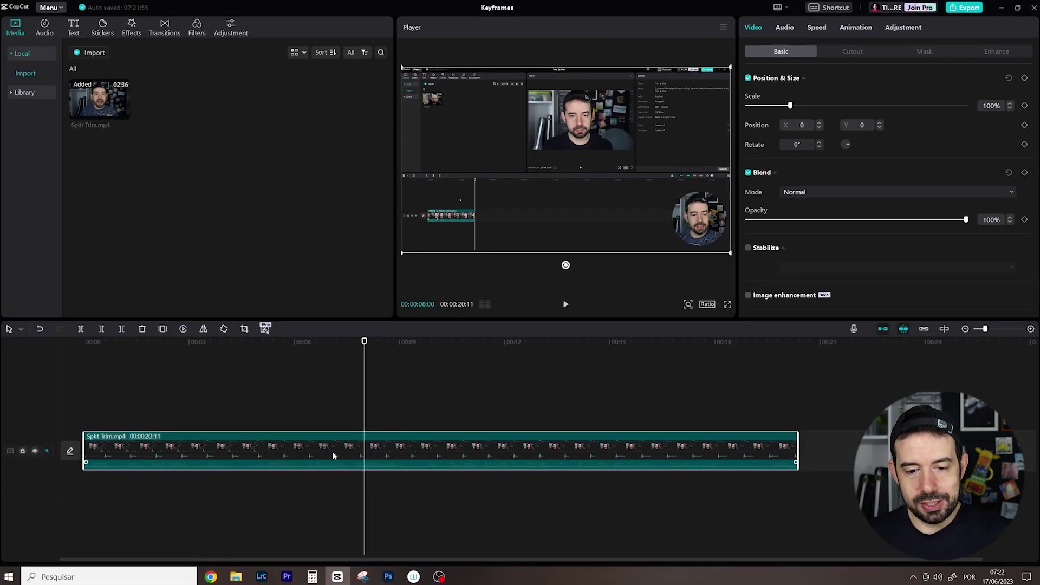
# Preview the clip from around 5 seconds, stopping near 7 seconds
pyautogui.click(272, 380)
pyautogui.press('space')
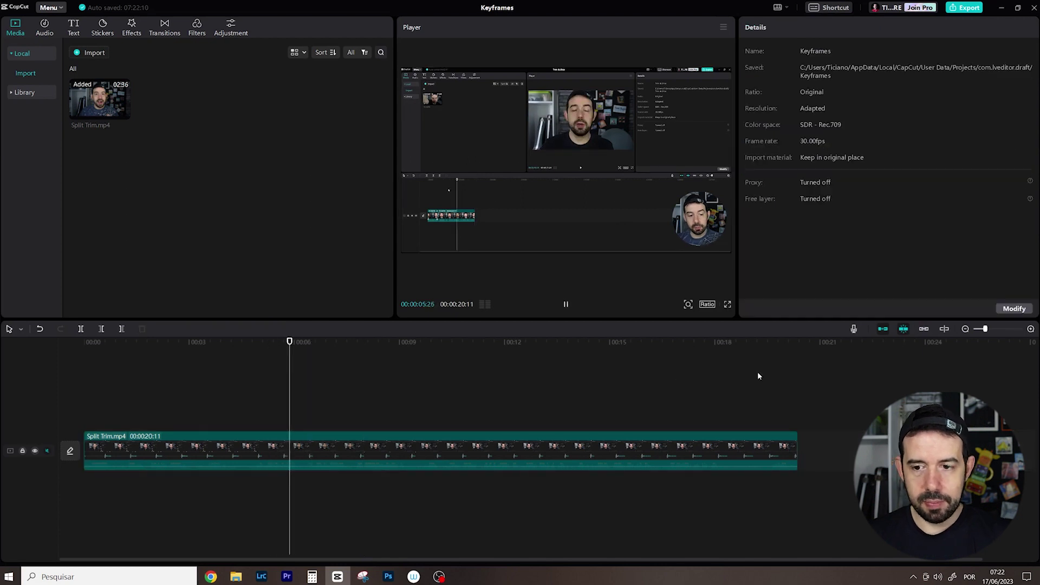
pyautogui.press('space')
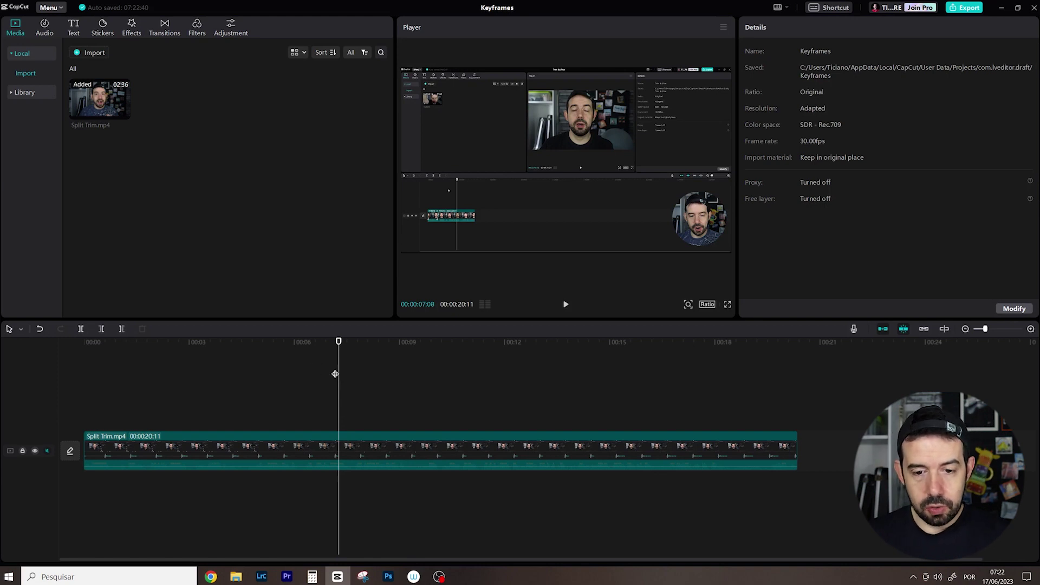
# Place the playhead at exactly 00:00:08:00 and select the Split Trim.mp4 clip to show its properties
pyautogui.click(355, 343)
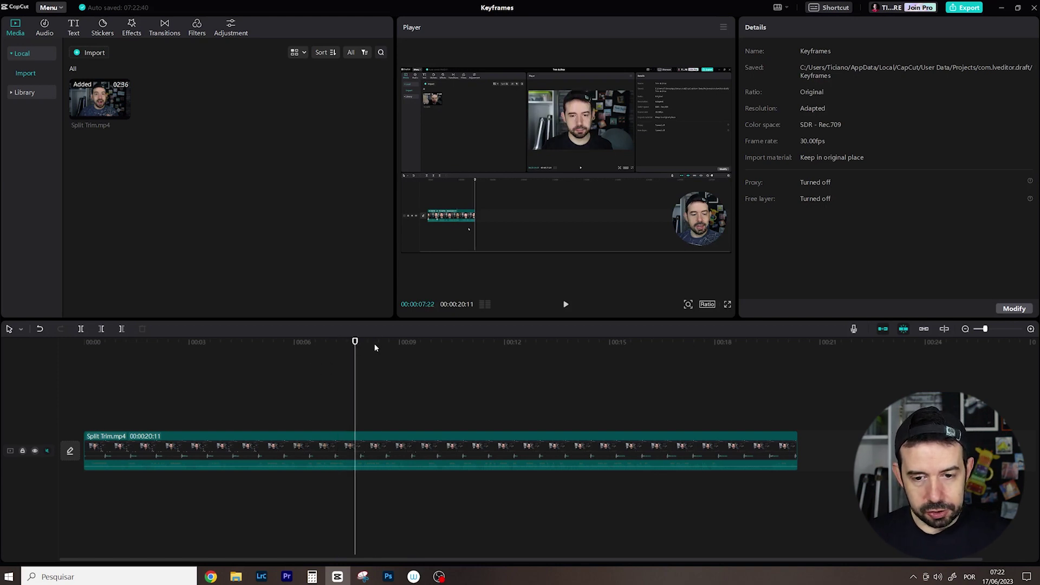
pyautogui.click(375, 345)
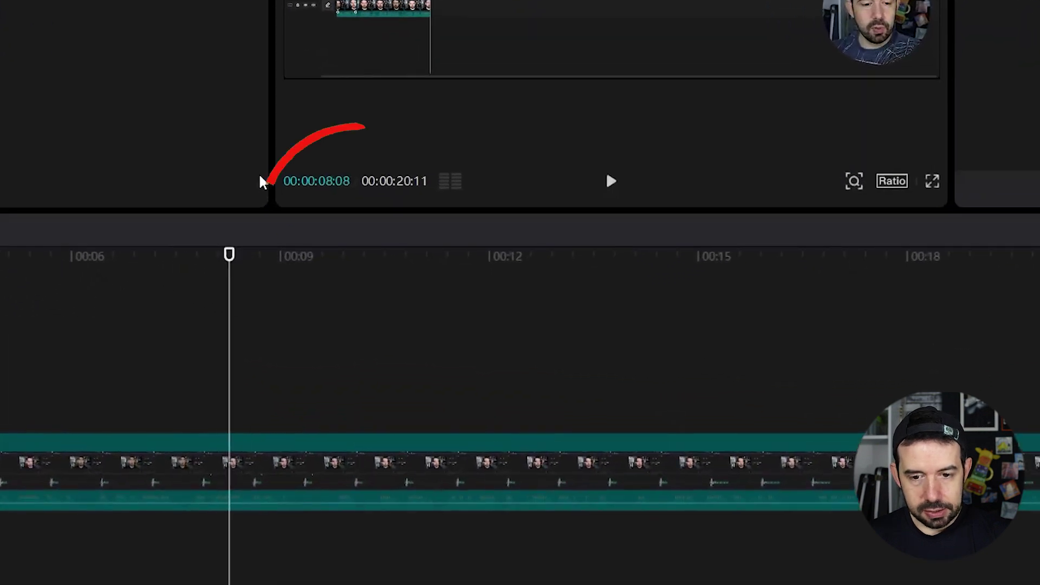
pyautogui.press('Left')
pyautogui.press('Left')
pyautogui.press('Left')
pyautogui.press('Left')
pyautogui.press('Left')
pyautogui.press('Left')
pyautogui.press('Left')
pyautogui.press('Left')
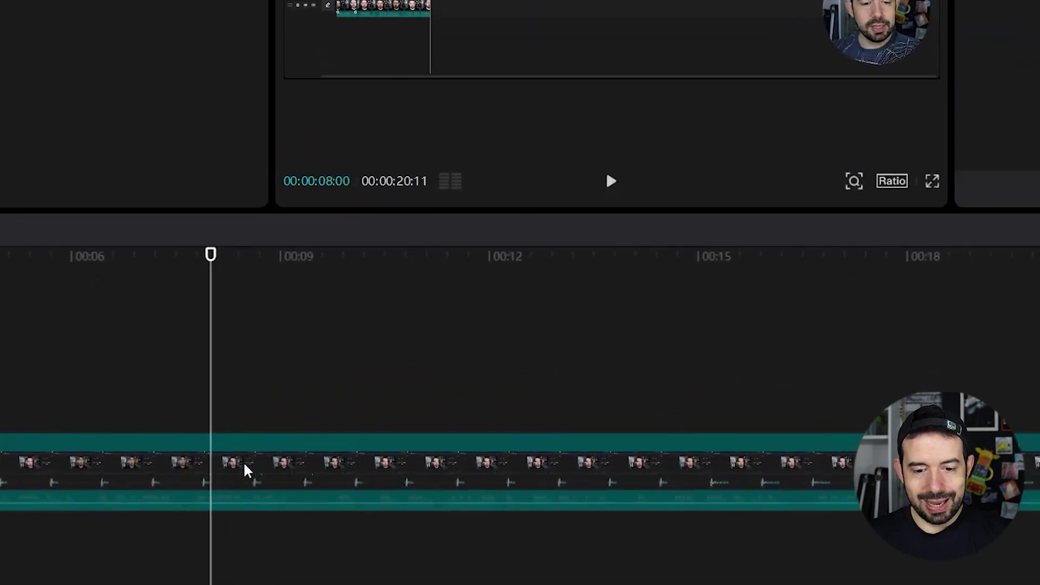
pyautogui.click(247, 469)
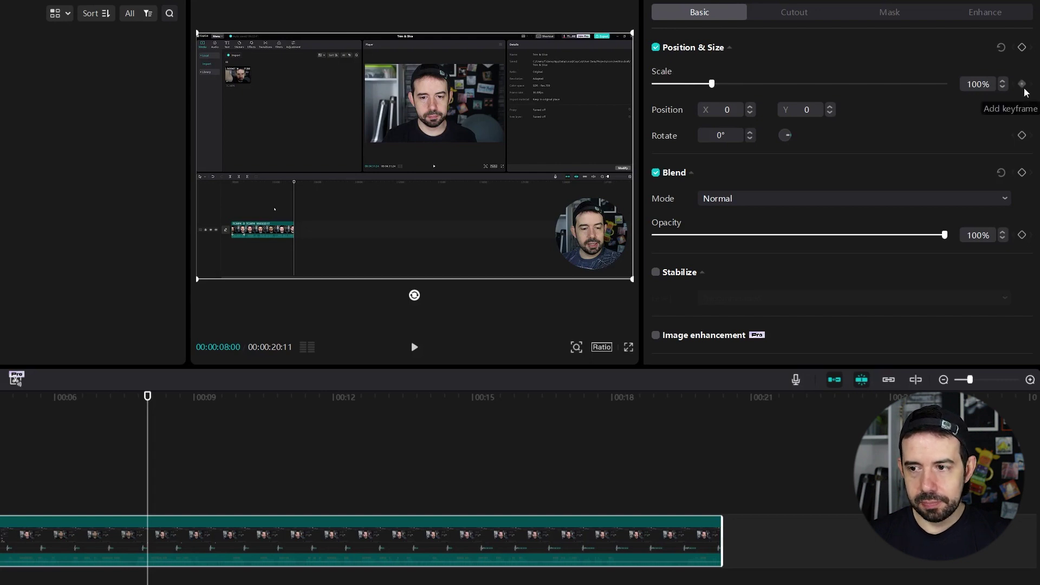
# Keyframe Scale at 100% at 8 seconds, then set Scale to 150% at 12 seconds
pyautogui.click(1023, 85)
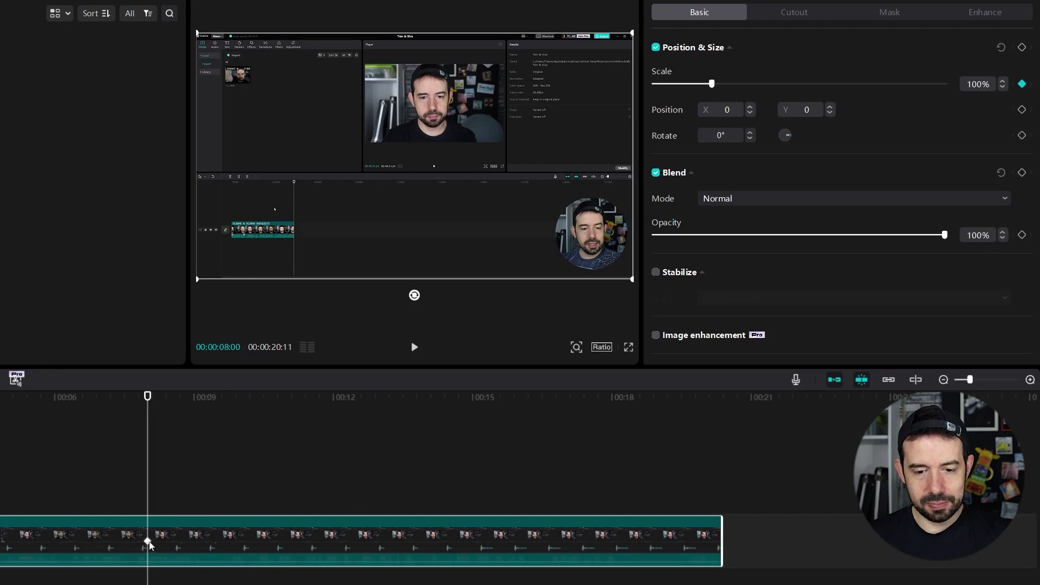
pyautogui.click(282, 404)
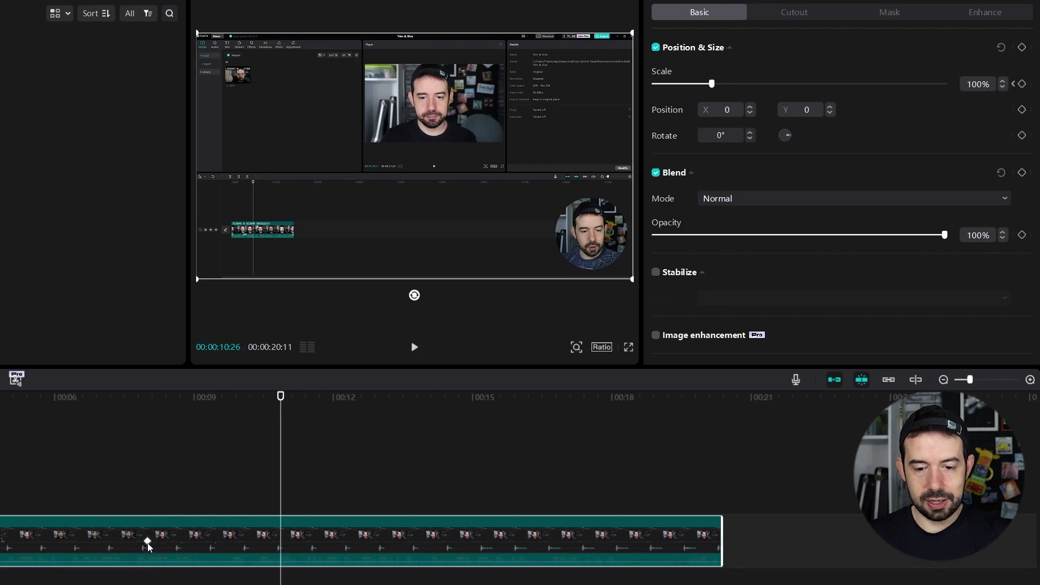
pyautogui.click(335, 401)
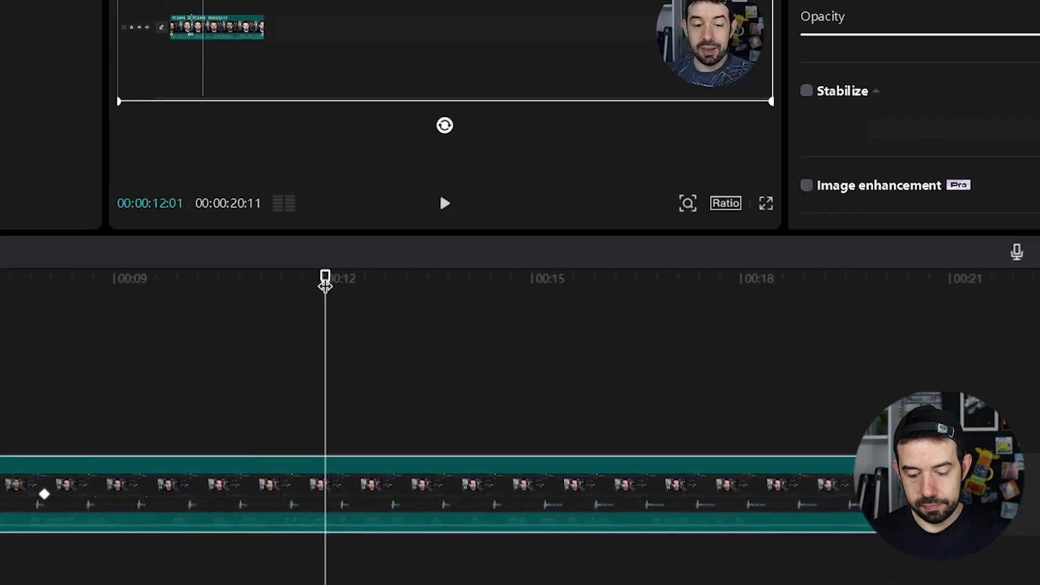
pyautogui.click(334, 400)
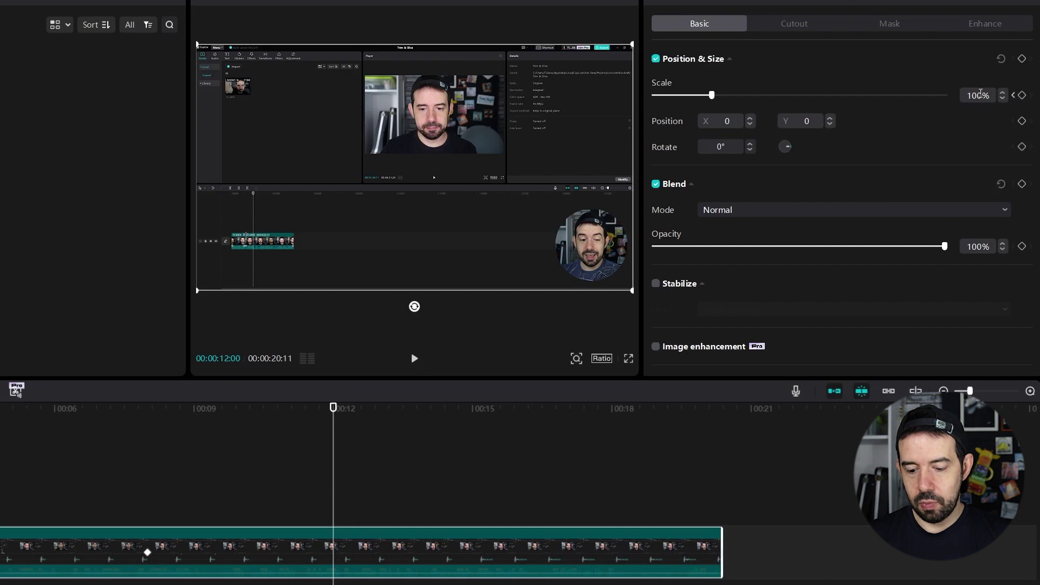
pyautogui.doubleClick(978, 95)
pyautogui.press('BackSpace')
pyautogui.write('150')
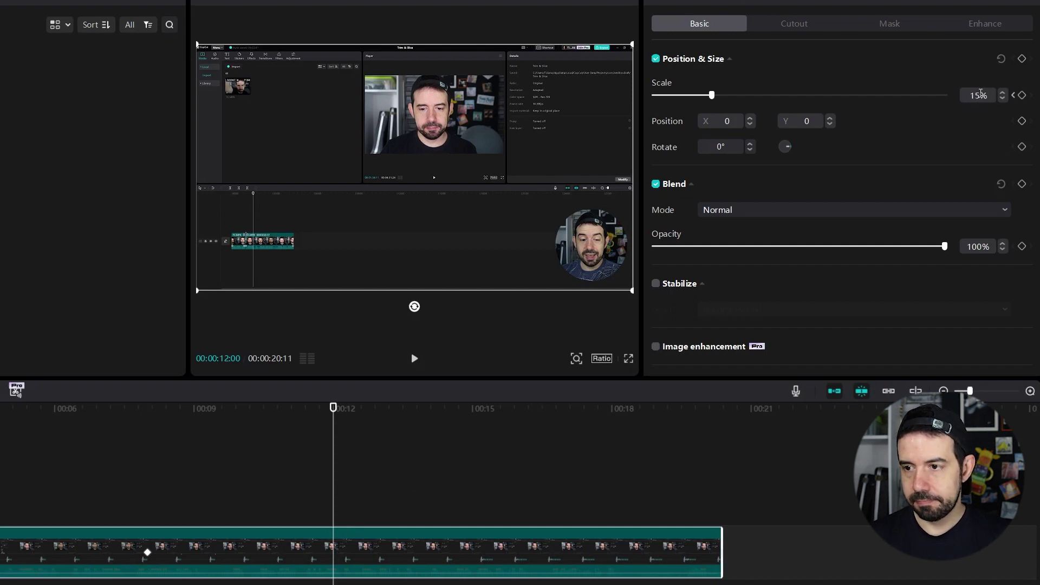
pyautogui.press('Return')
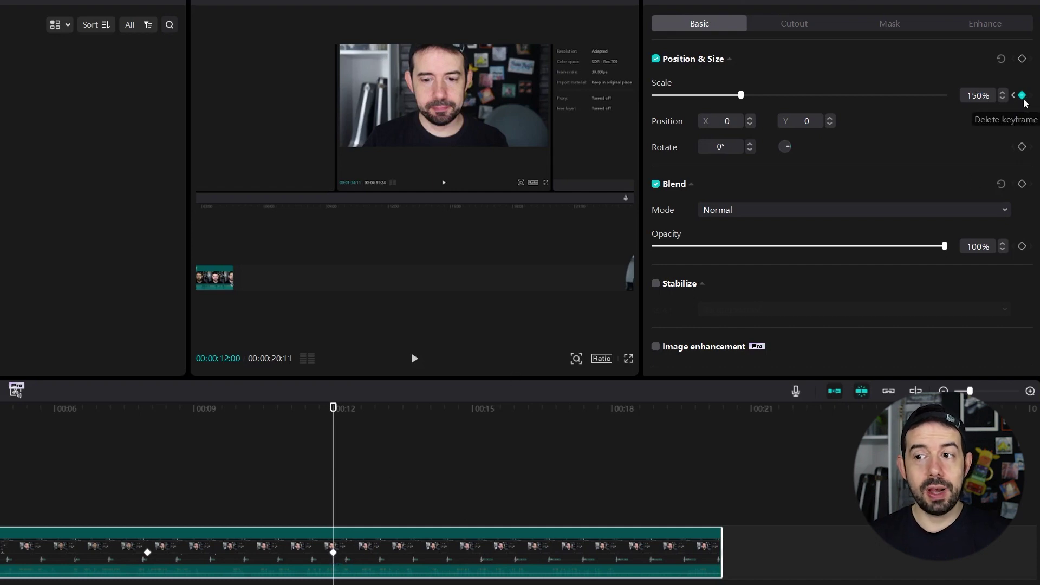
# Play back from about 6 seconds to watch the gradual zoom-in
pyautogui.click(70, 417)
pyautogui.press('space')
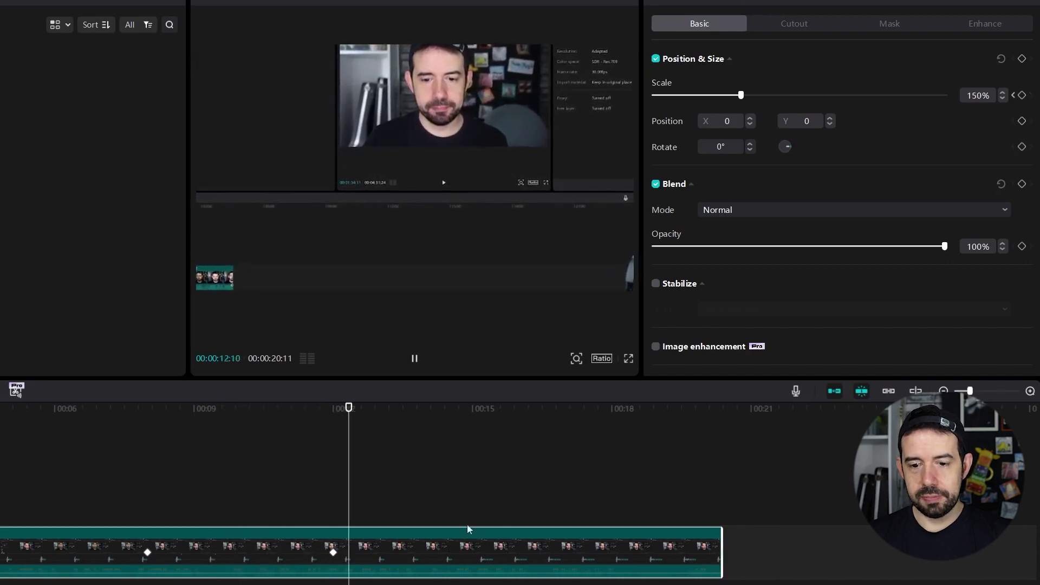
pyautogui.press('space')
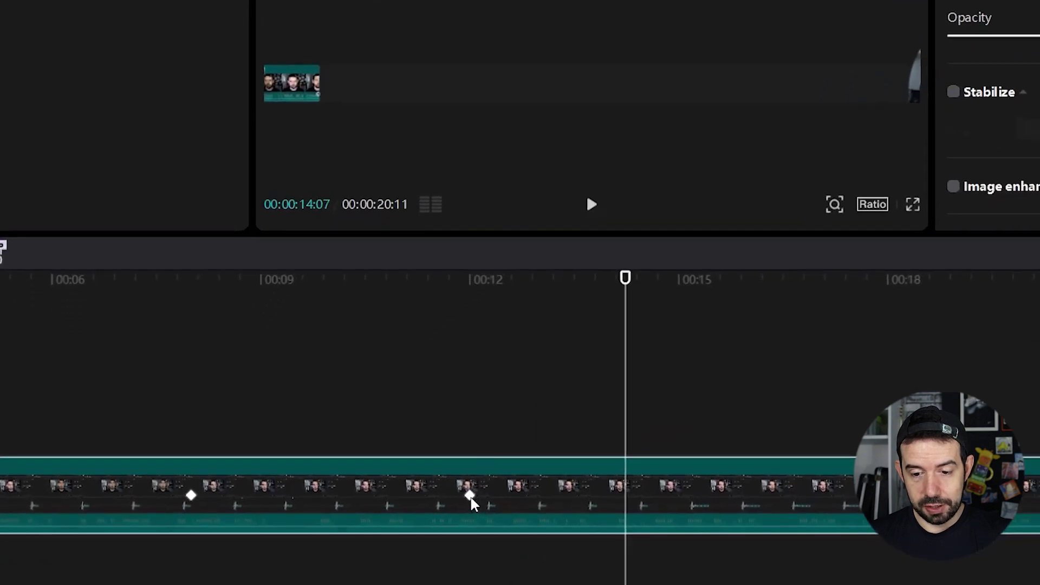
pyautogui.moveTo(471, 504); pyautogui.dragTo(319, 515)
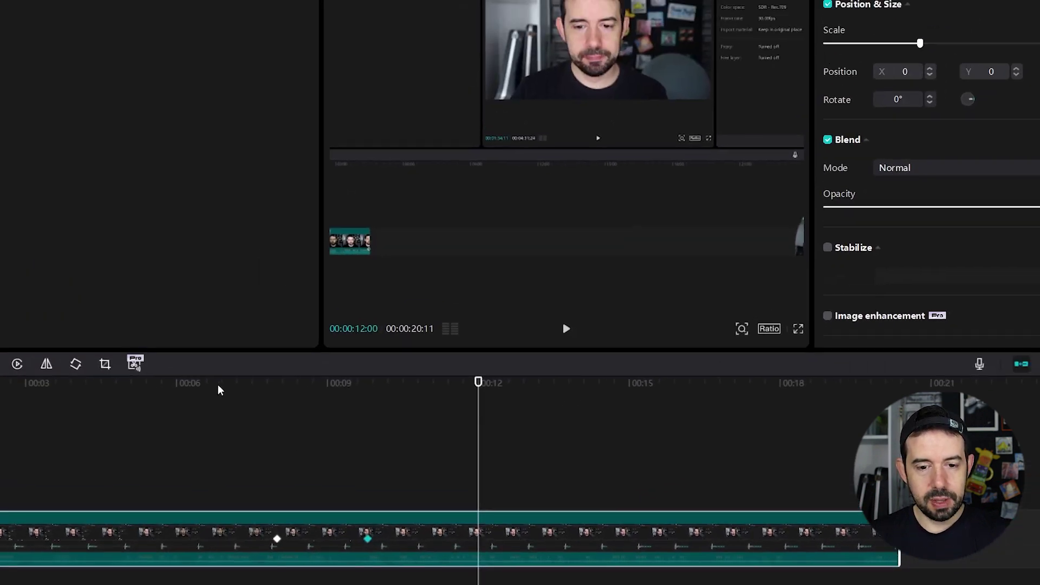
pyautogui.click(107, 285)
pyautogui.press('space')
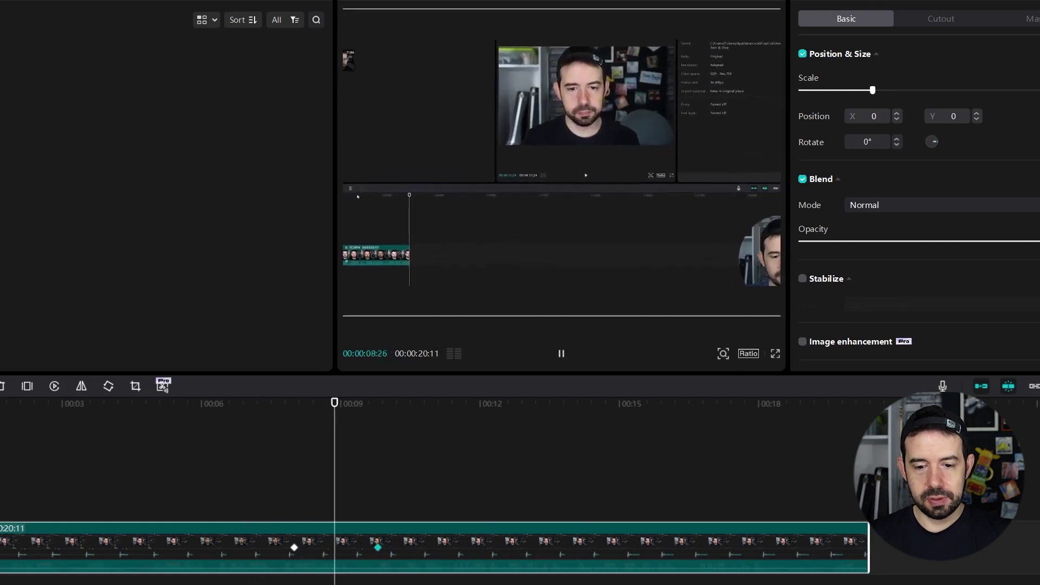
pyautogui.press('space')
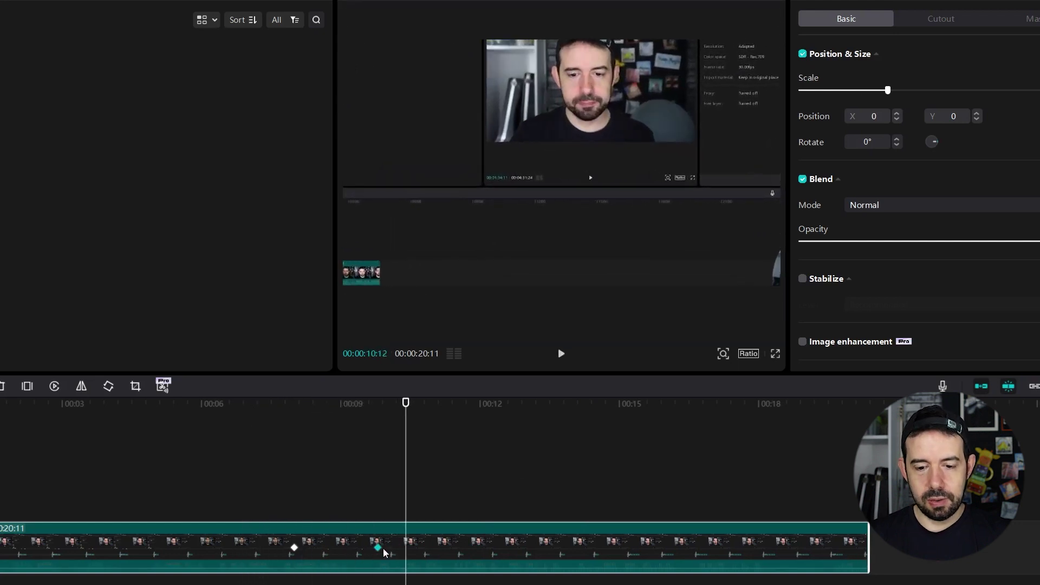
pyautogui.moveTo(379, 548); pyautogui.dragTo(312, 548)
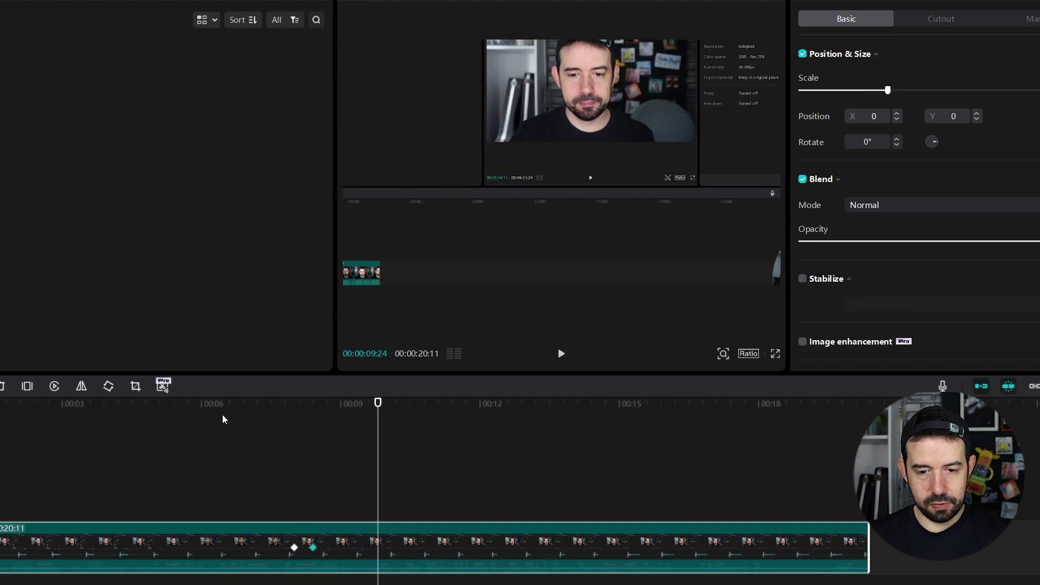
pyautogui.click(262, 405)
pyautogui.press('space')
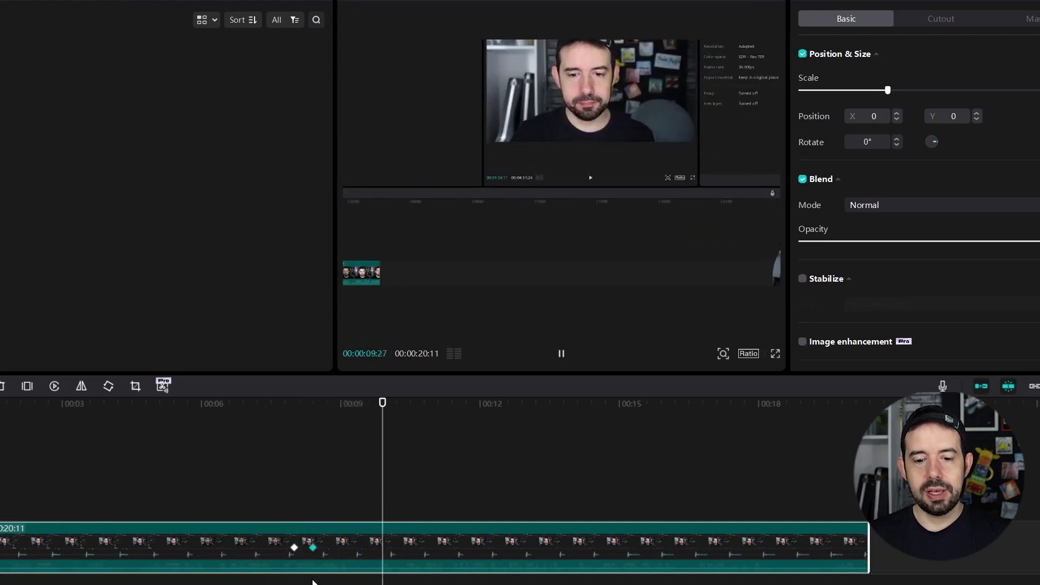
pyautogui.press('space')
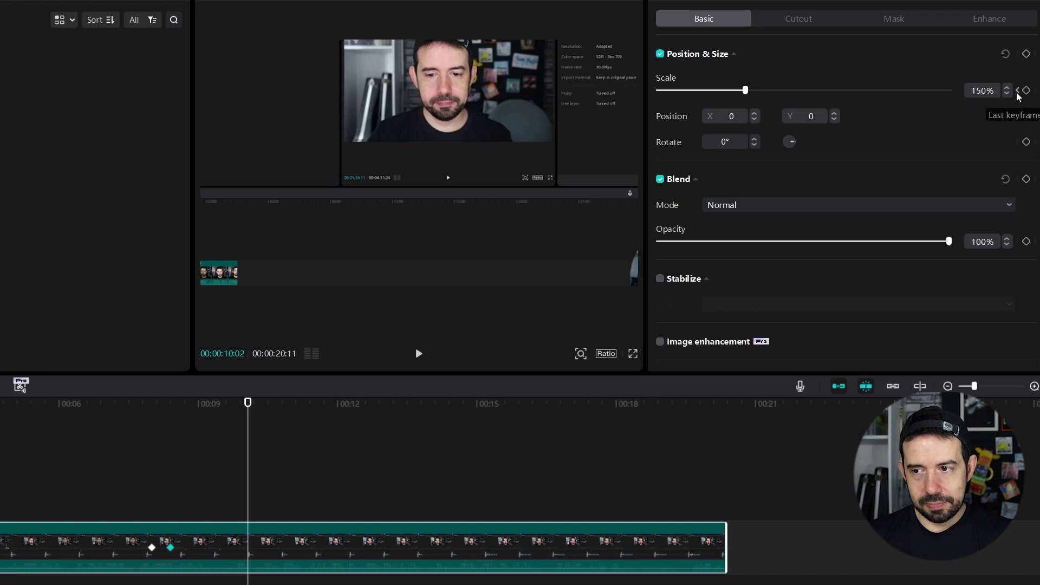
# Change the second Scale keyframe's value from 150% to 200%
pyautogui.click(1018, 92)
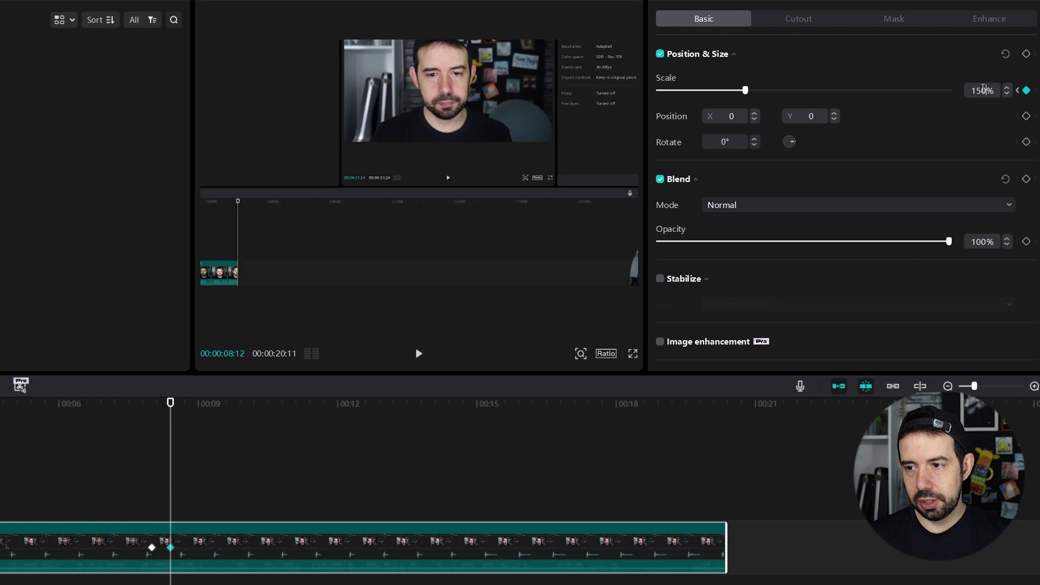
pyautogui.moveTo(983, 89); pyautogui.dragTo(963, 94)
pyautogui.write('200')
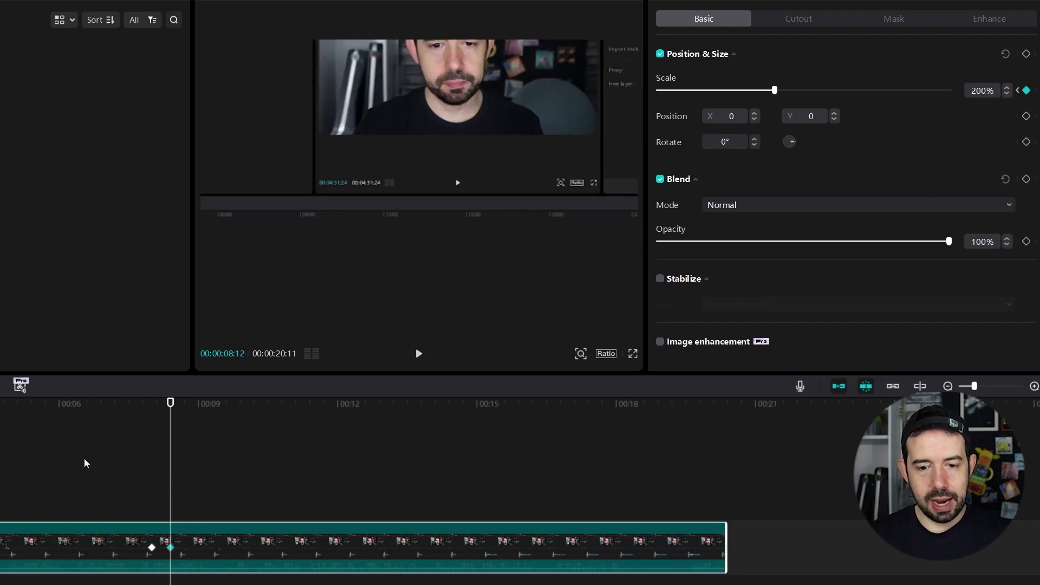
# Preview the zoom from 00:00:07:13
pyautogui.click(126, 405)
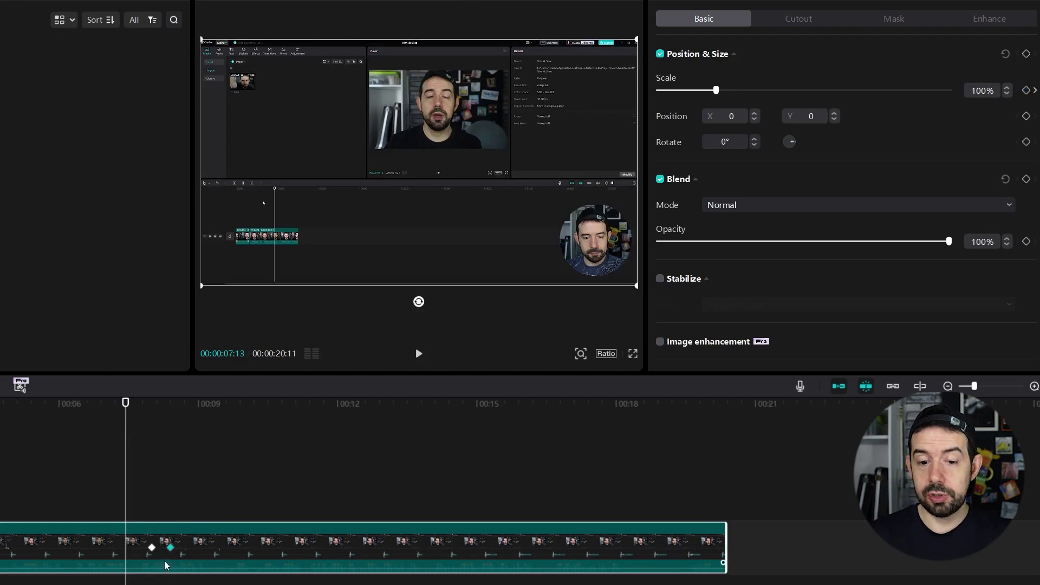
pyautogui.press('space')
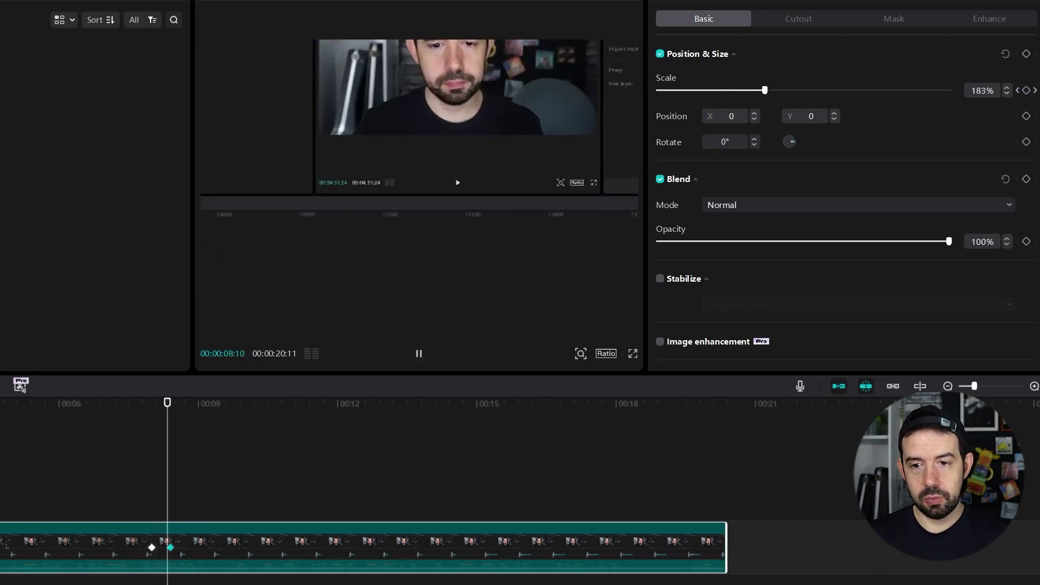
pyautogui.press('space')
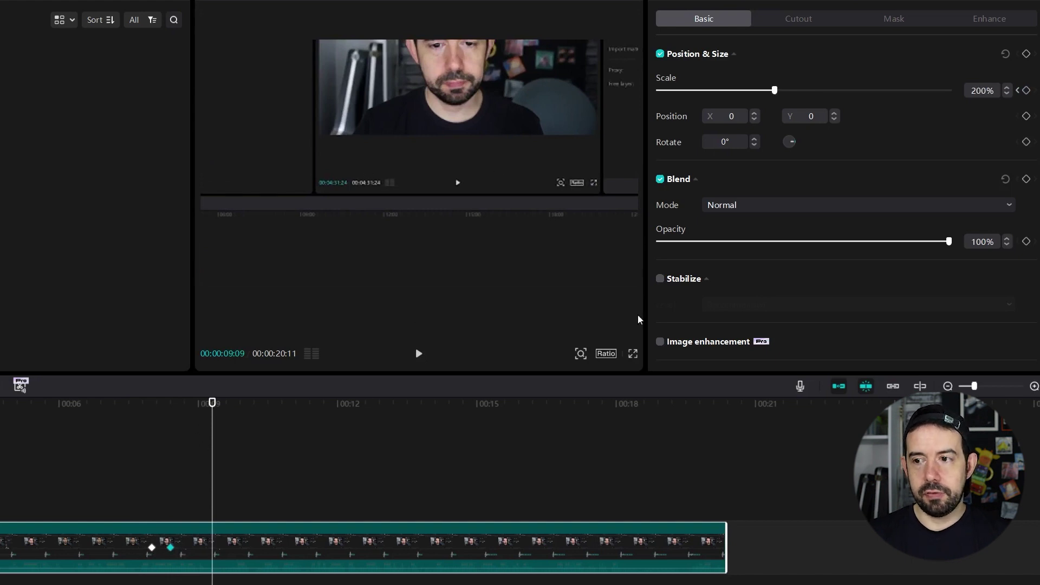
# Delete the 200% Scale keyframe at 00:00:08:12, then undo the deletion
pyautogui.click(1017, 92)
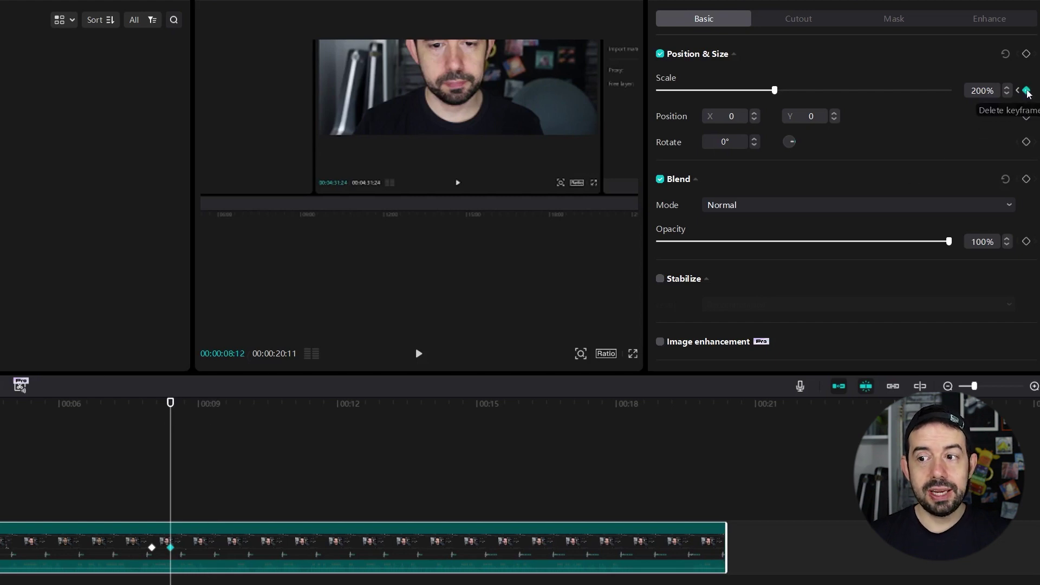
pyautogui.click(1026, 91)
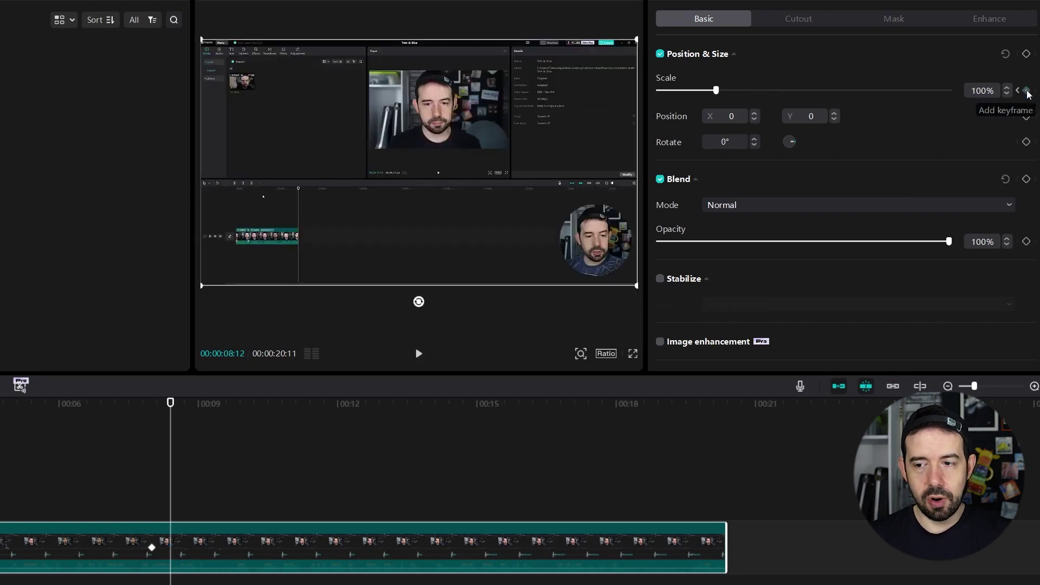
pyautogui.hotkey('ctrl', 'z')
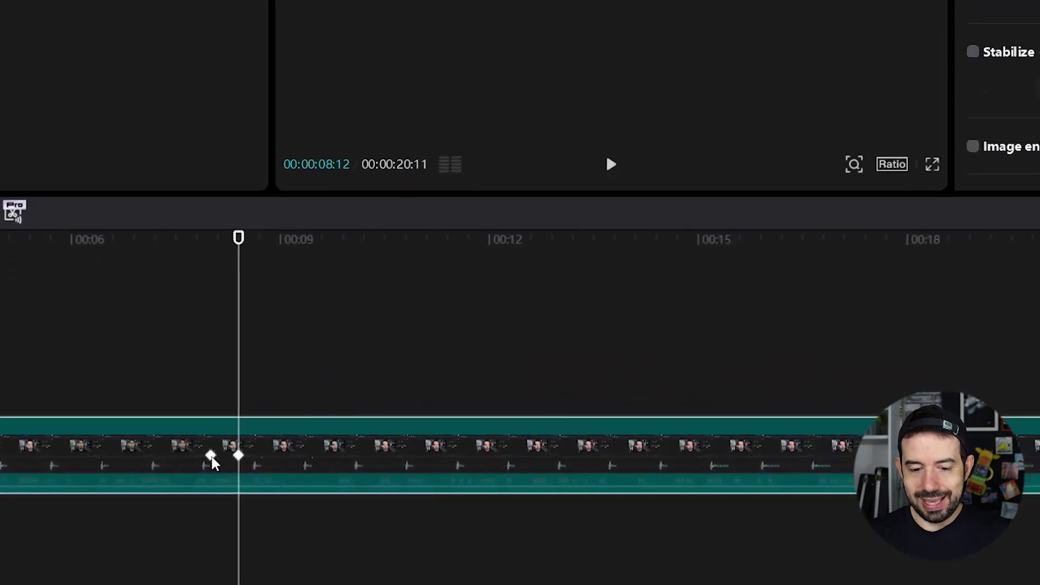
# Copy the first 100% Scale keyframe and paste it at 00:00:10:27
pyautogui.rightClick(212, 458)
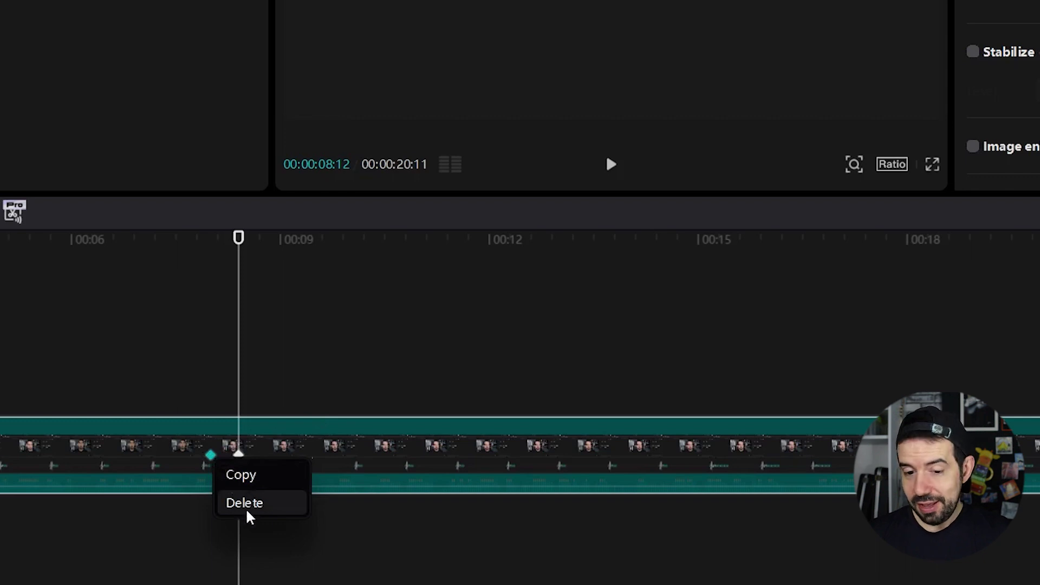
pyautogui.click(245, 476)
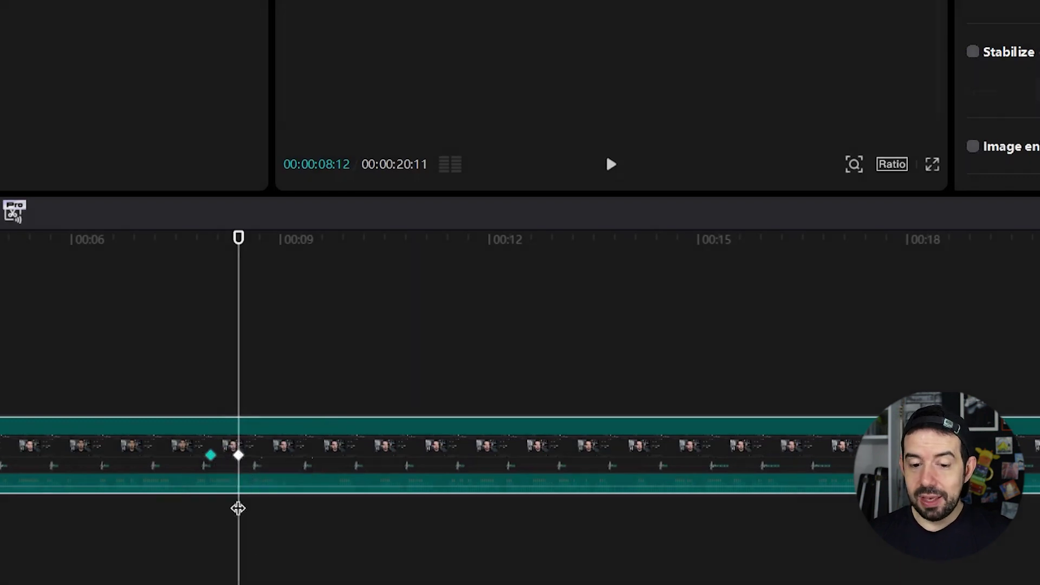
pyautogui.click(412, 243)
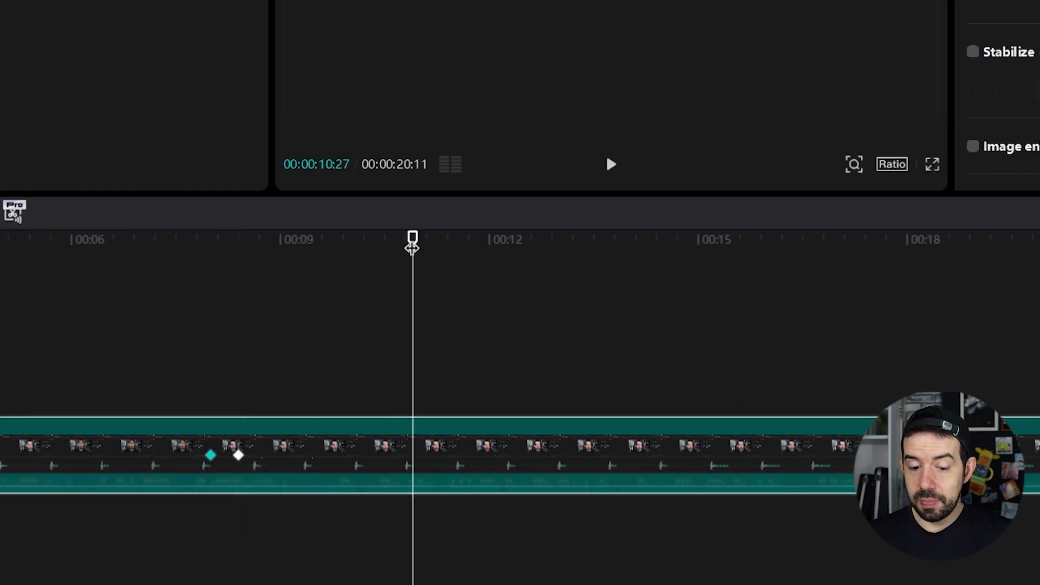
pyautogui.hotkey('ctrl', 'v')
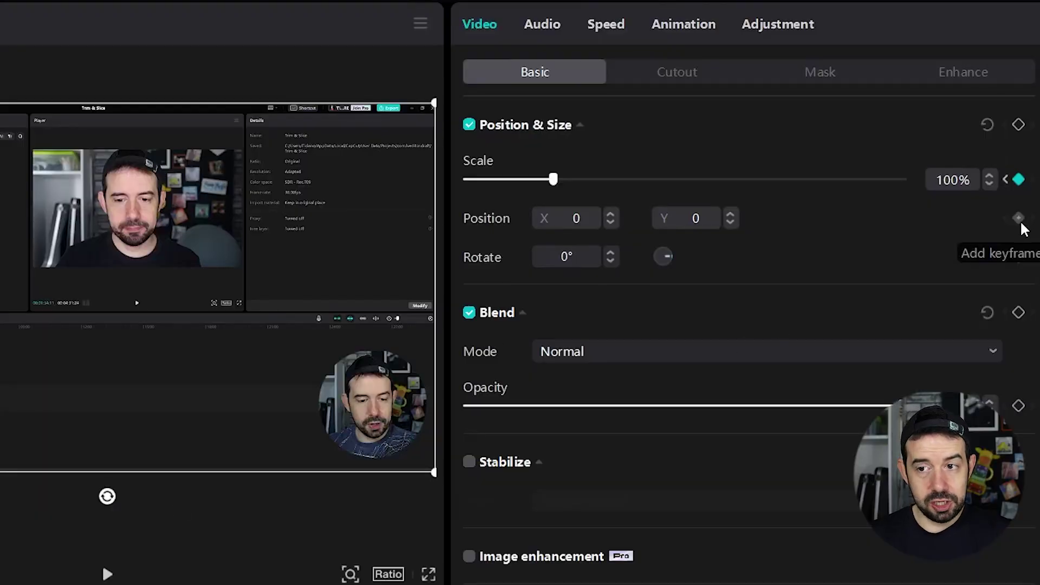
# Check the Audio settings, then scroll through the Adjustment panel's Hue, Saturation, Brightness and Contrast sliders
pyautogui.click(547, 24)
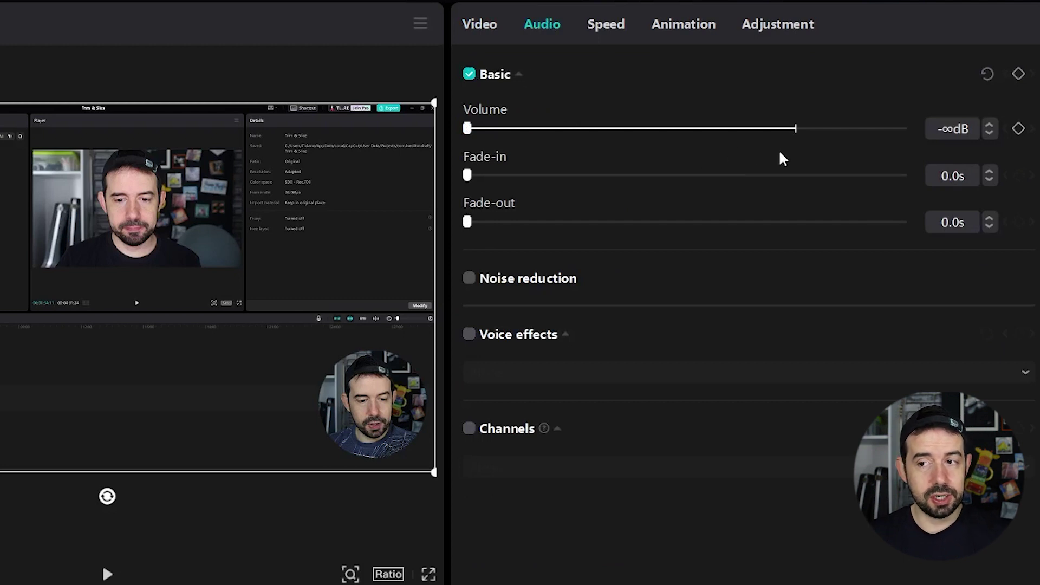
pyautogui.click(784, 26)
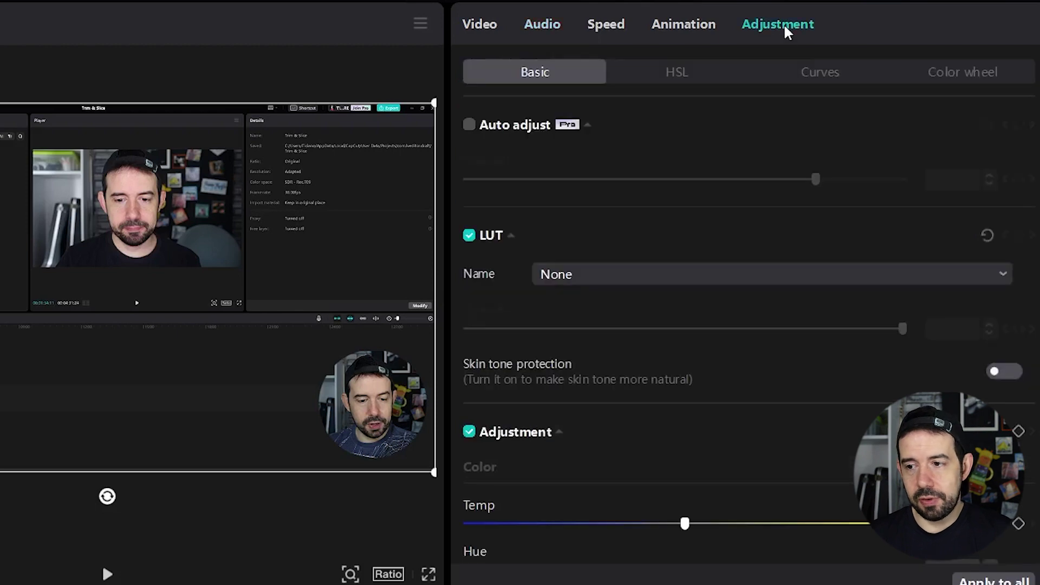
pyautogui.scroll(-10, 757, 293)
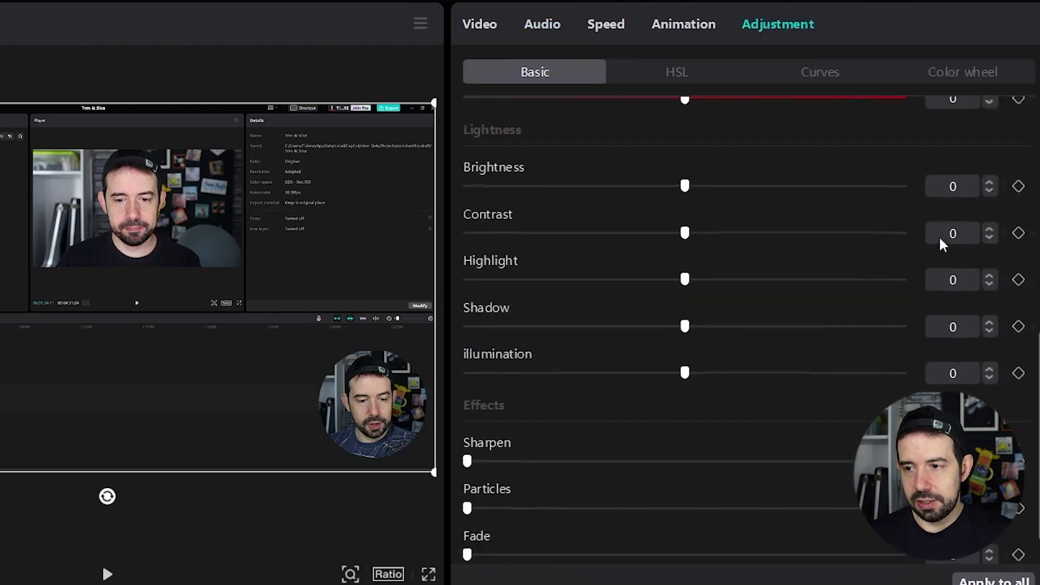
pyautogui.scroll(2, 941, 232)
pyautogui.scroll(1, 910, 209)
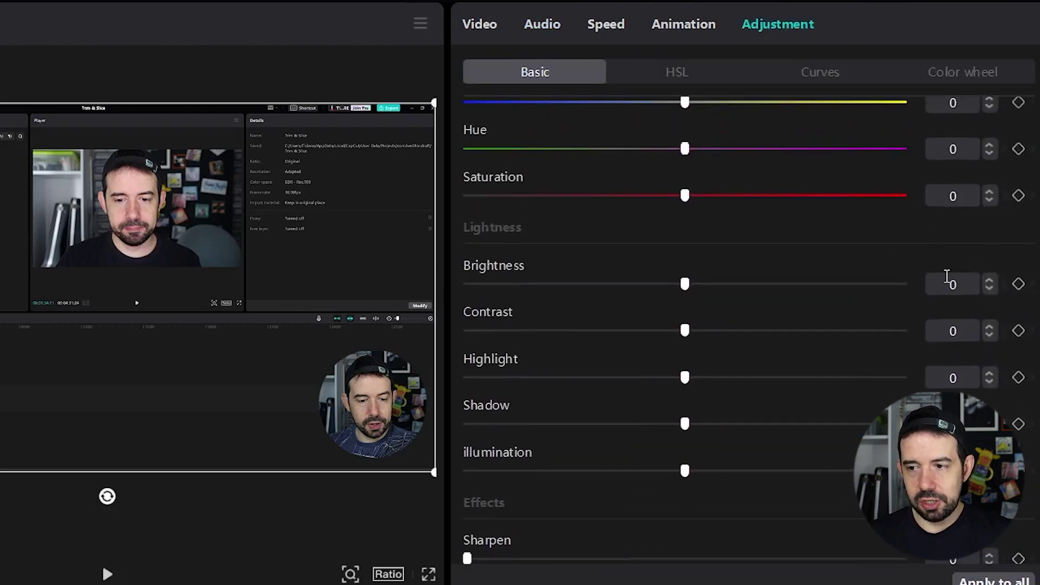